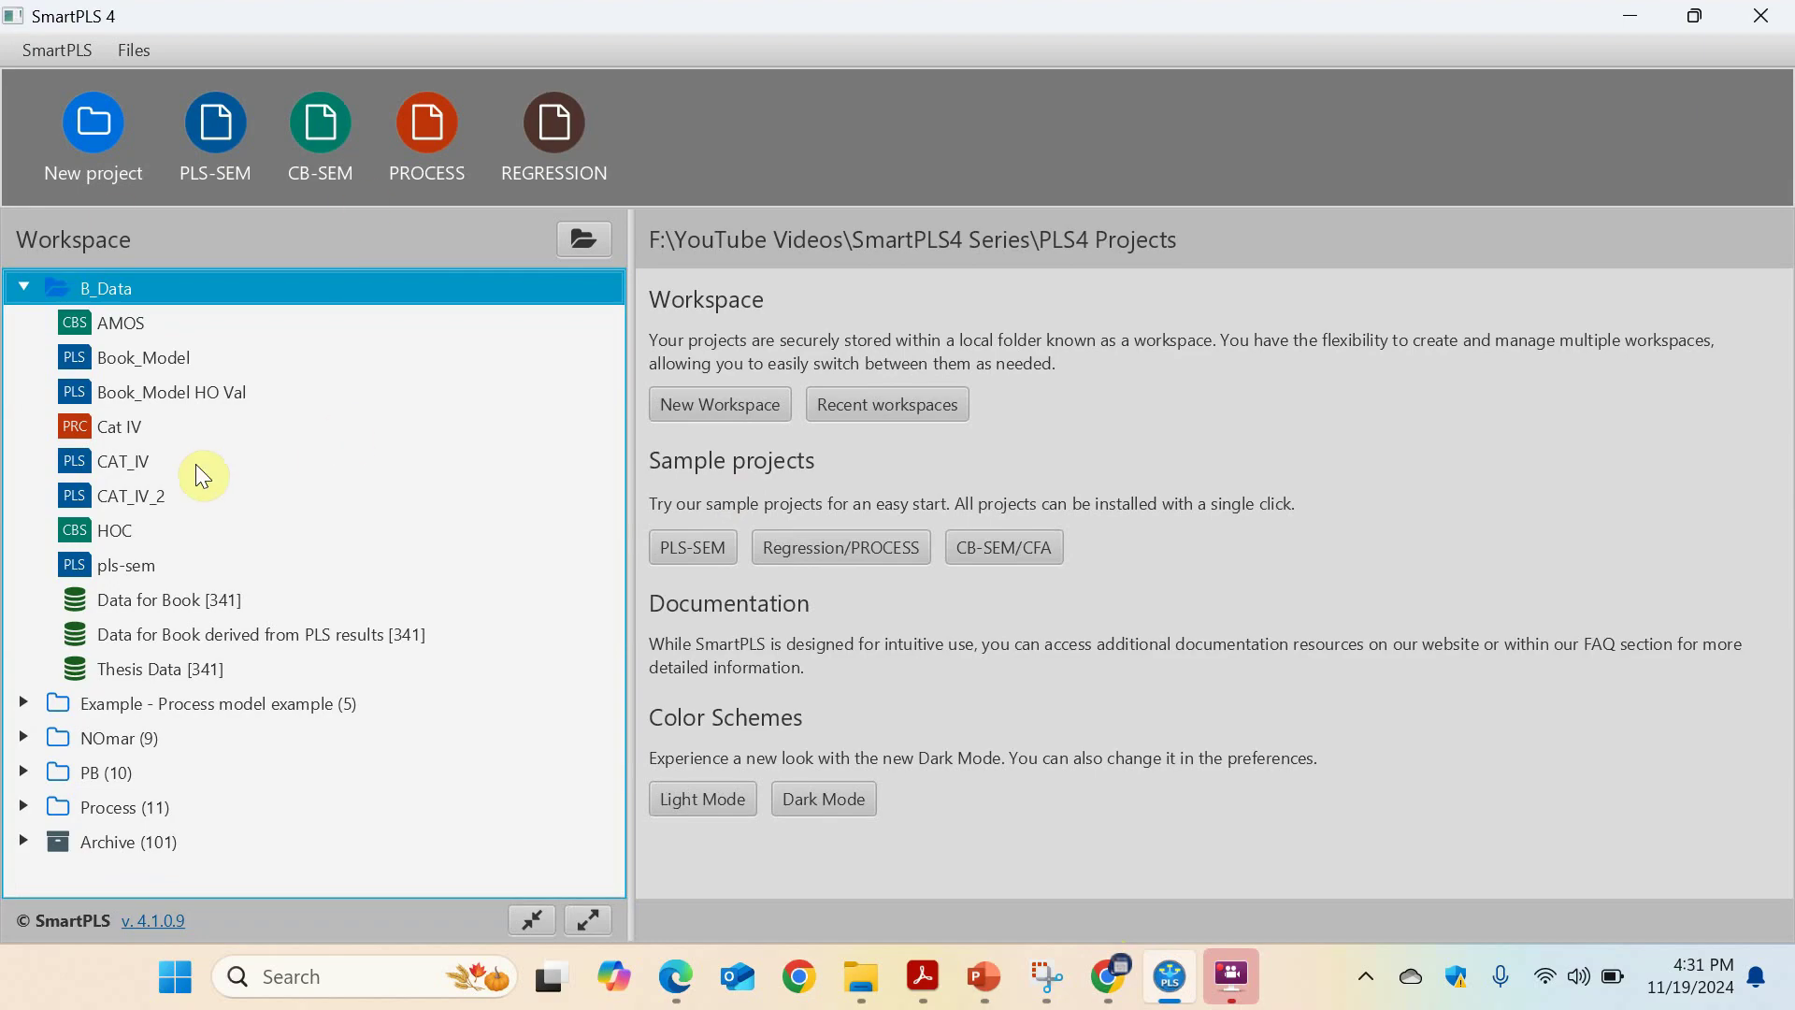
Open the Thesis Data indicators table and scroll right until the Cramér-von Mises p value column shows
{"action": "double_click", "coordinate": [181, 666]}
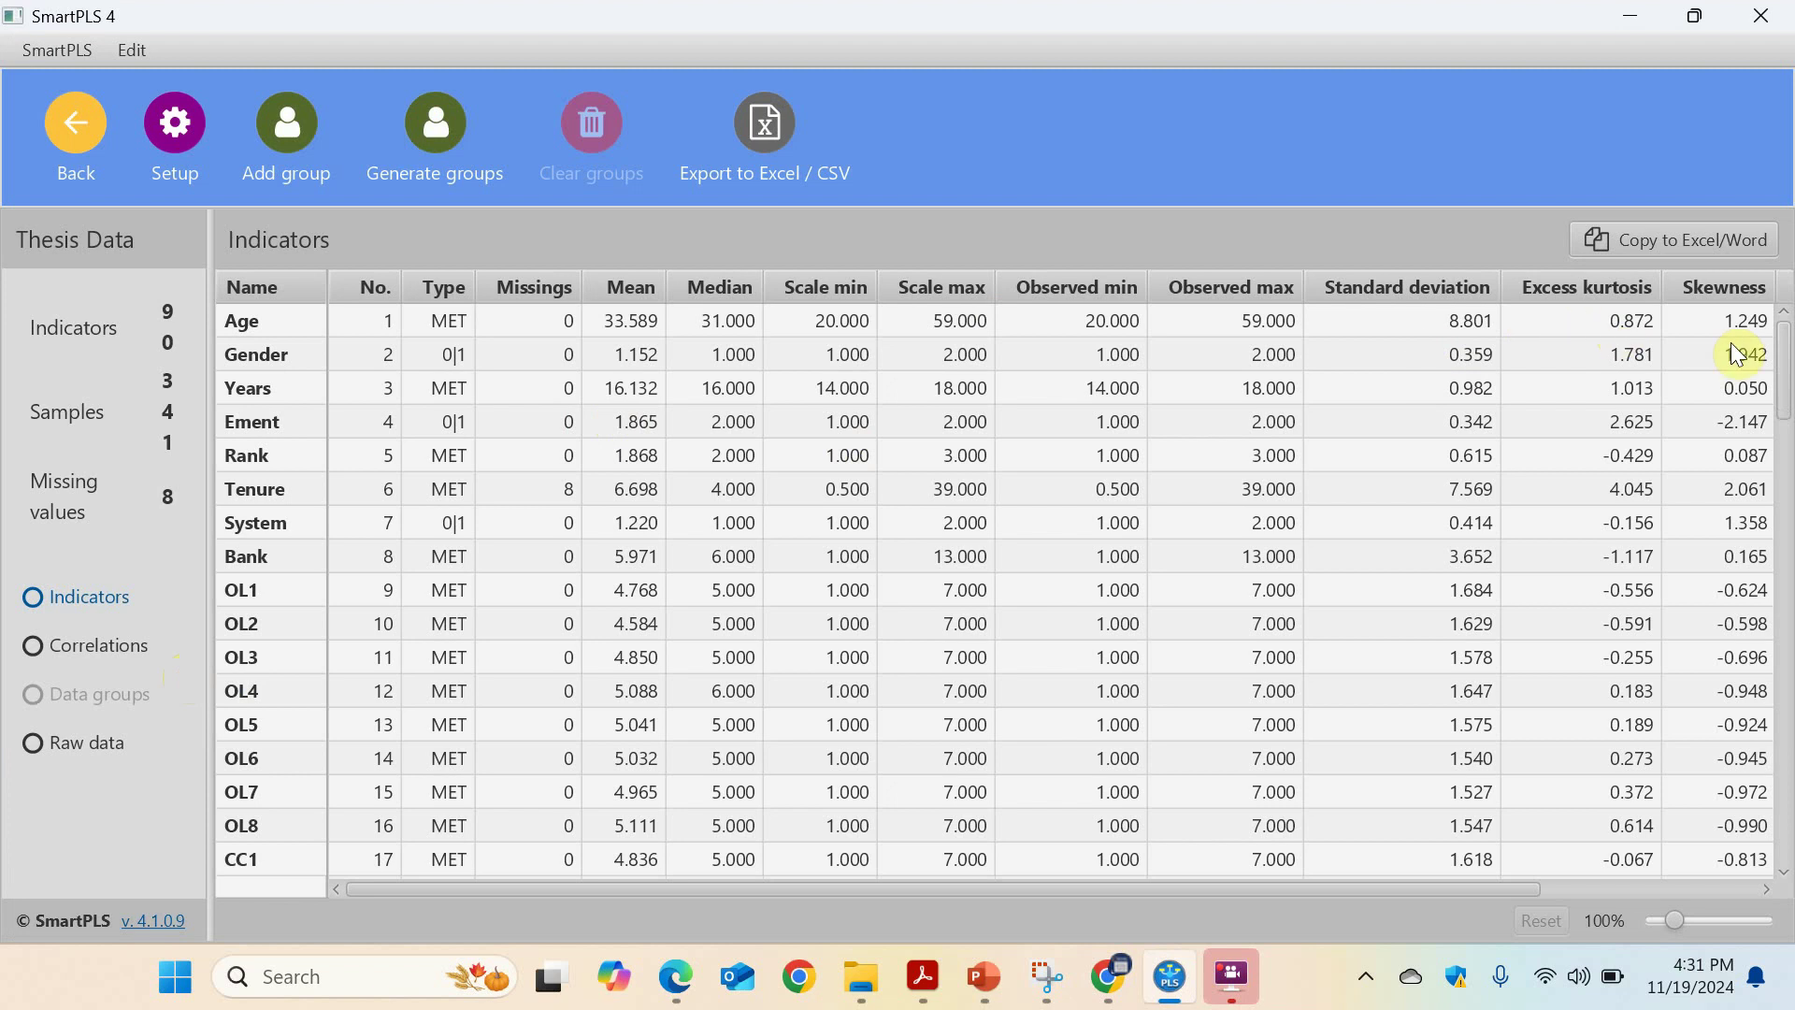
{"action": "left_click", "coordinate": [1766, 889]}
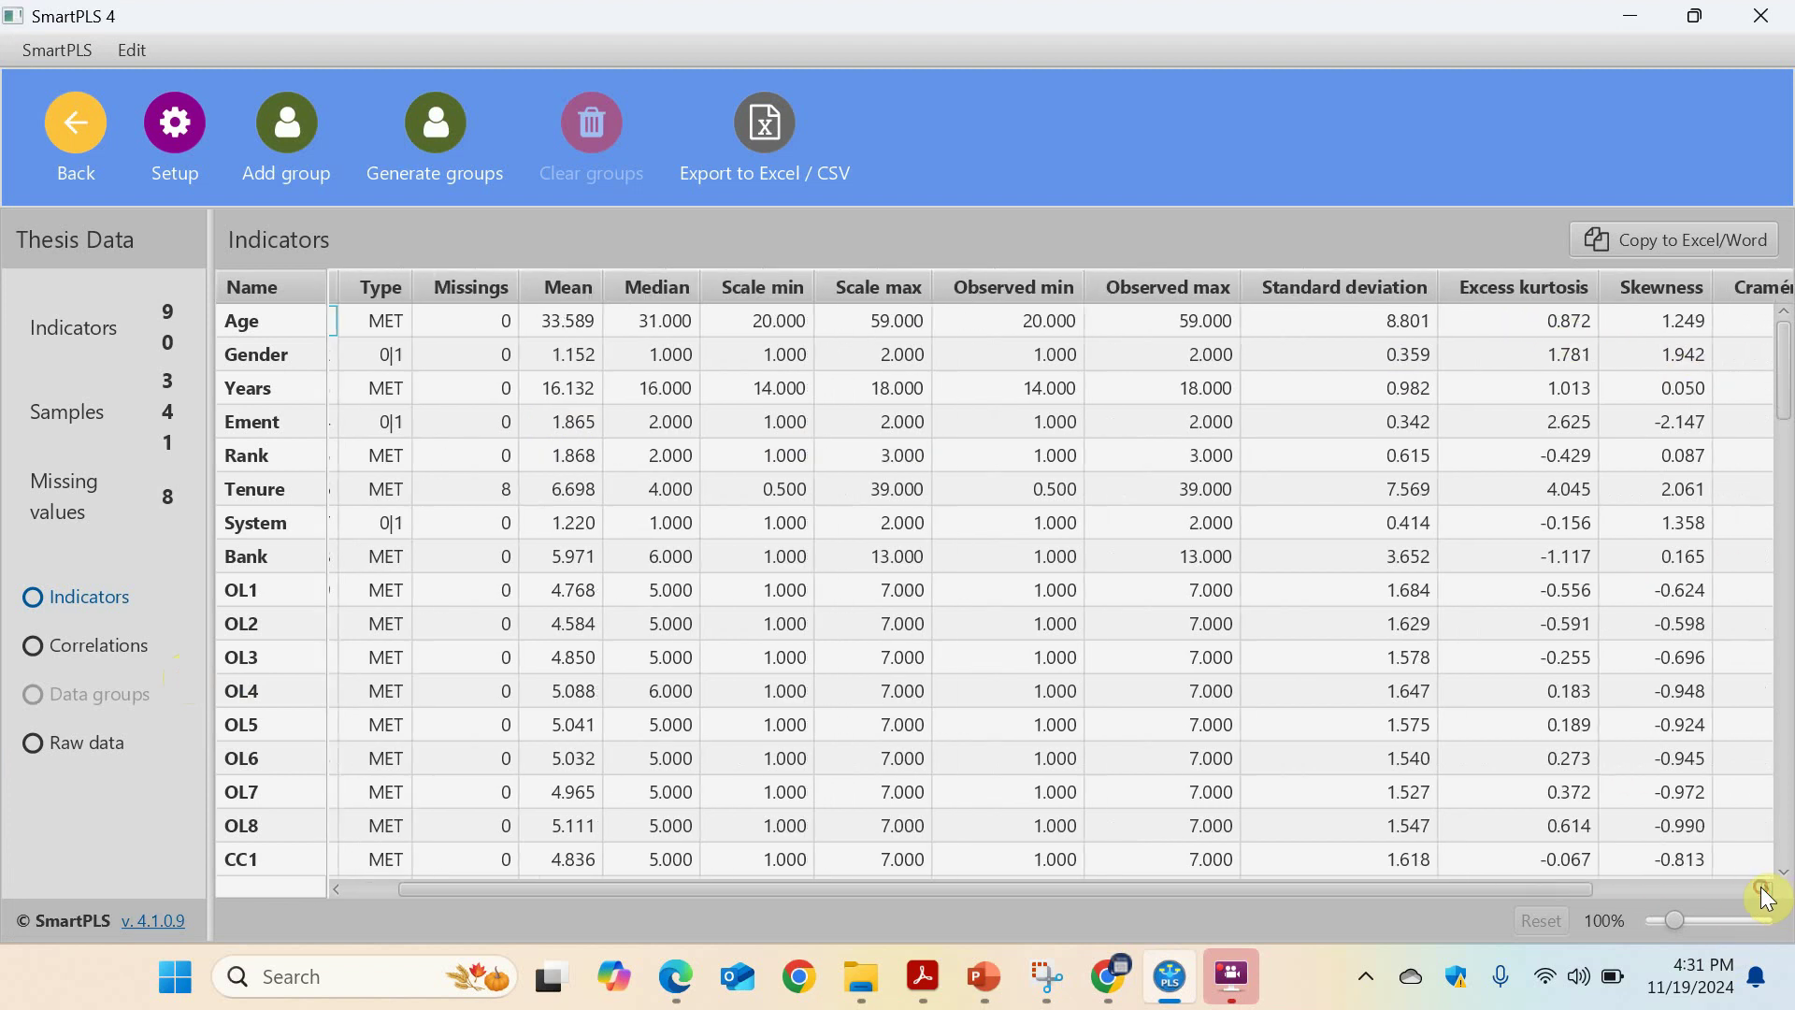
{"action": "left_click", "coordinate": [1766, 889]}
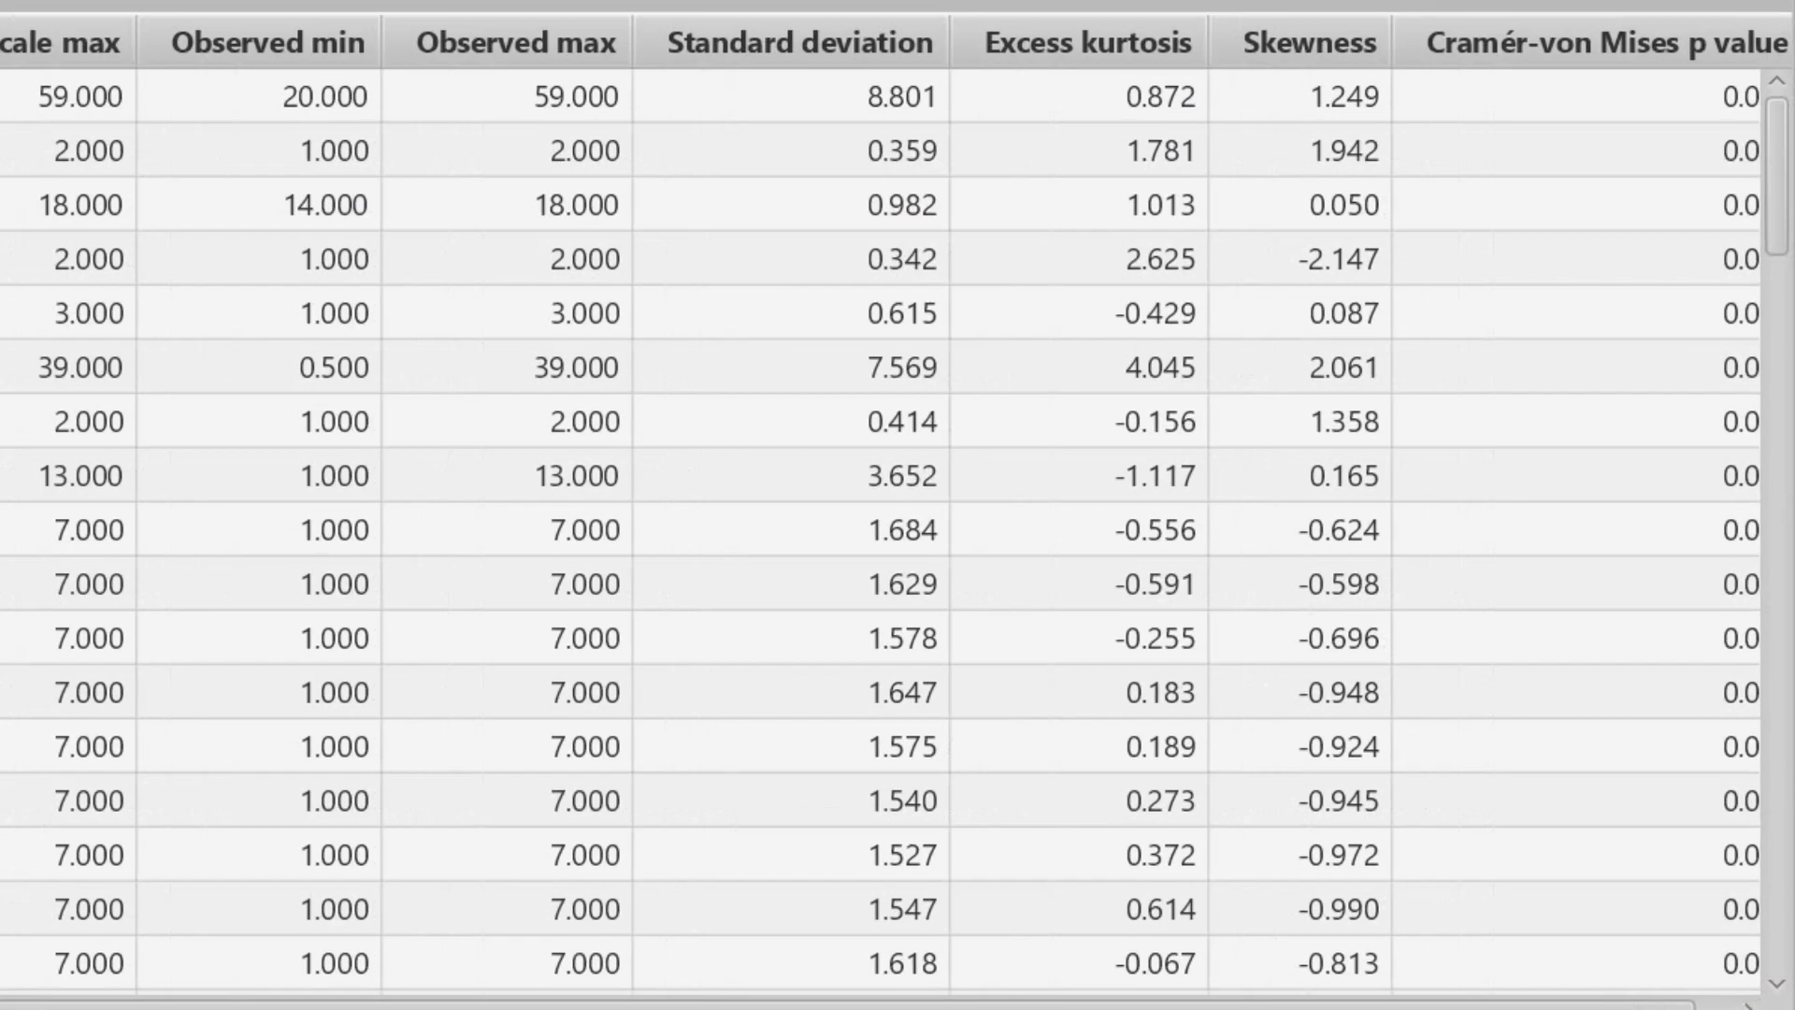
Highlight the Skewness values from OL1 downward and scroll through the indicator rows
{"action": "left_click_drag", "start_coordinate": [1325, 527], "coordinate": [1360, 1006]}
{"action": "scroll", "coordinate": [1243, 790], "scroll_direction": "down", "scroll_amount": 10}
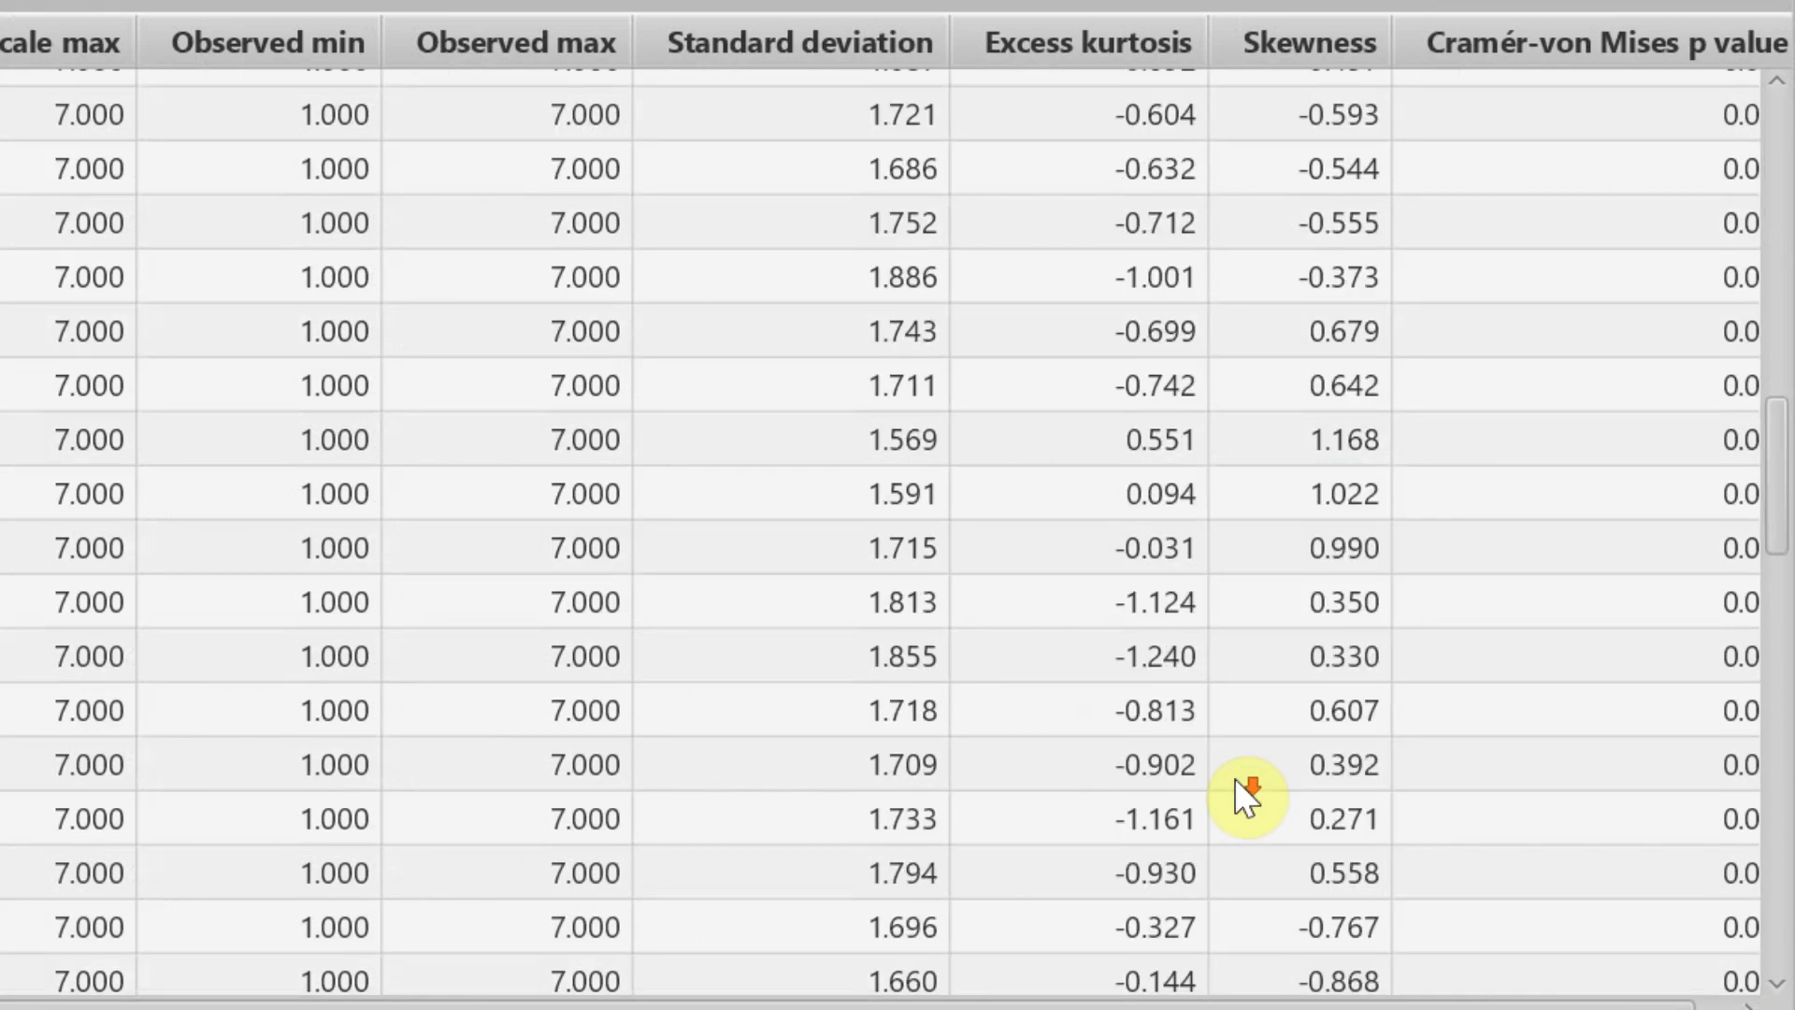
{"action": "scroll", "coordinate": [1416, 438], "scroll_direction": "down", "scroll_amount": 20}
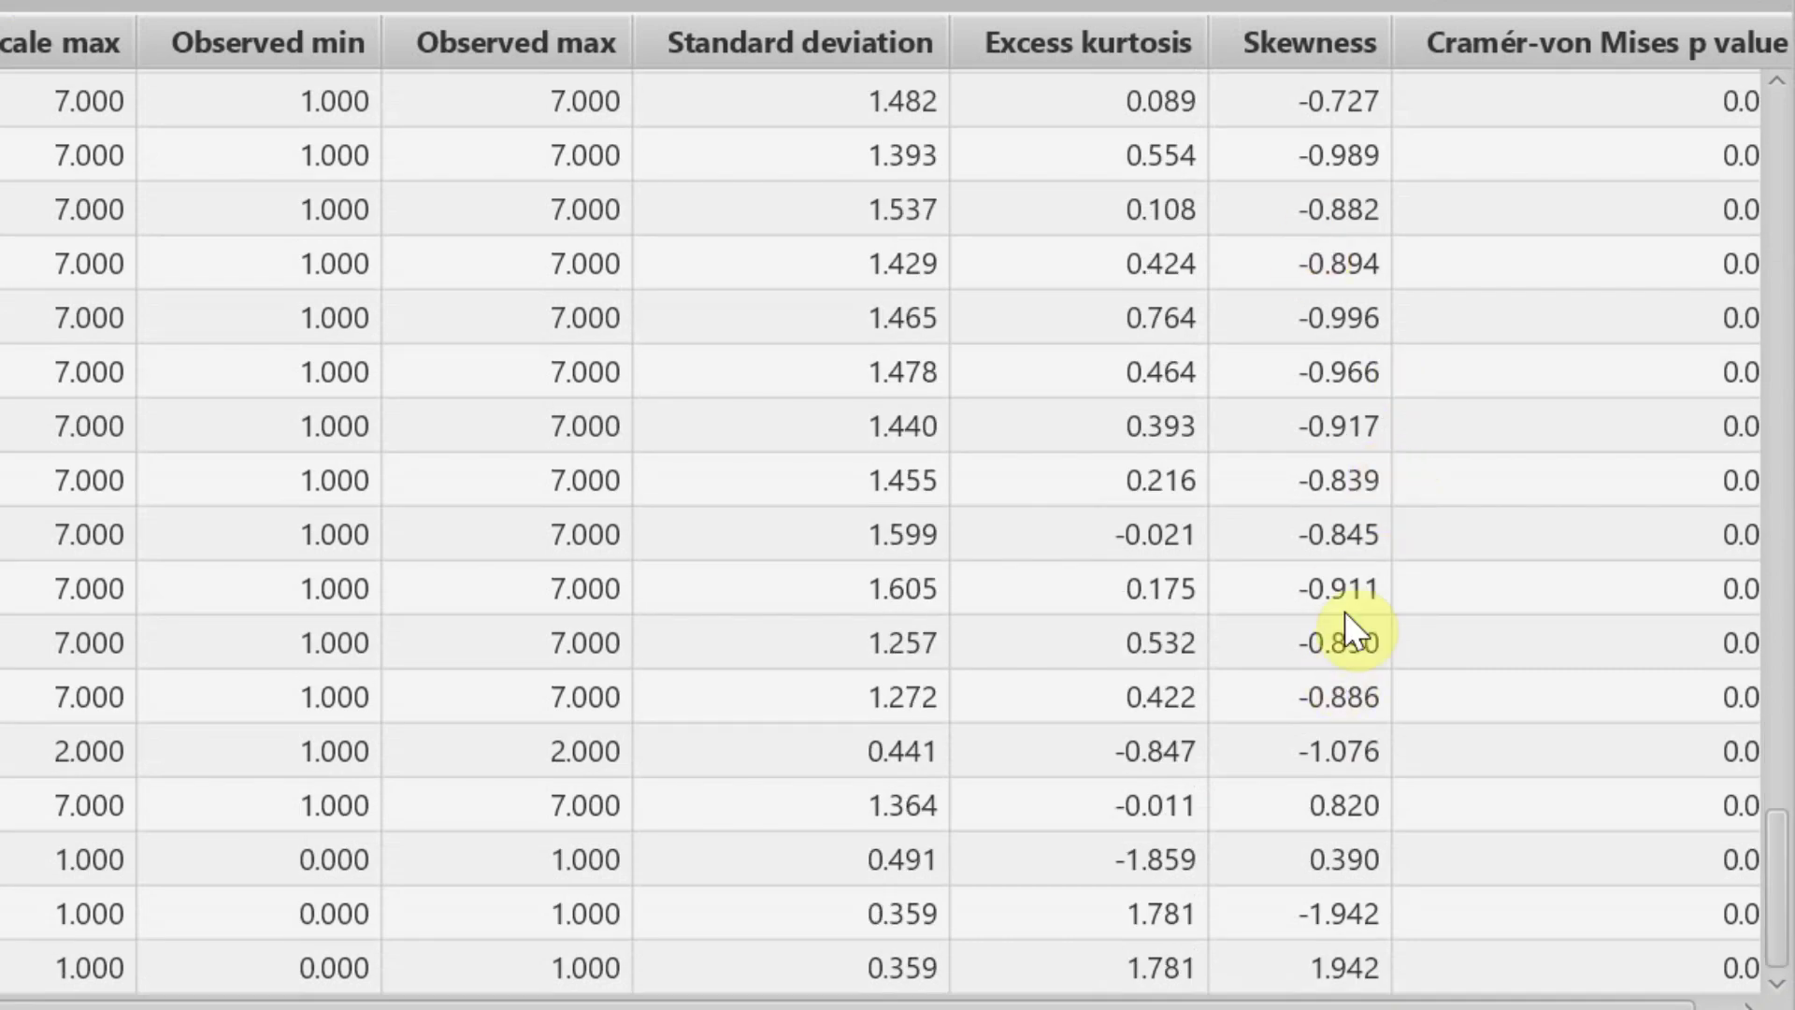
{"action": "scroll", "coordinate": [1300, 801], "scroll_direction": "up", "scroll_amount": 20}
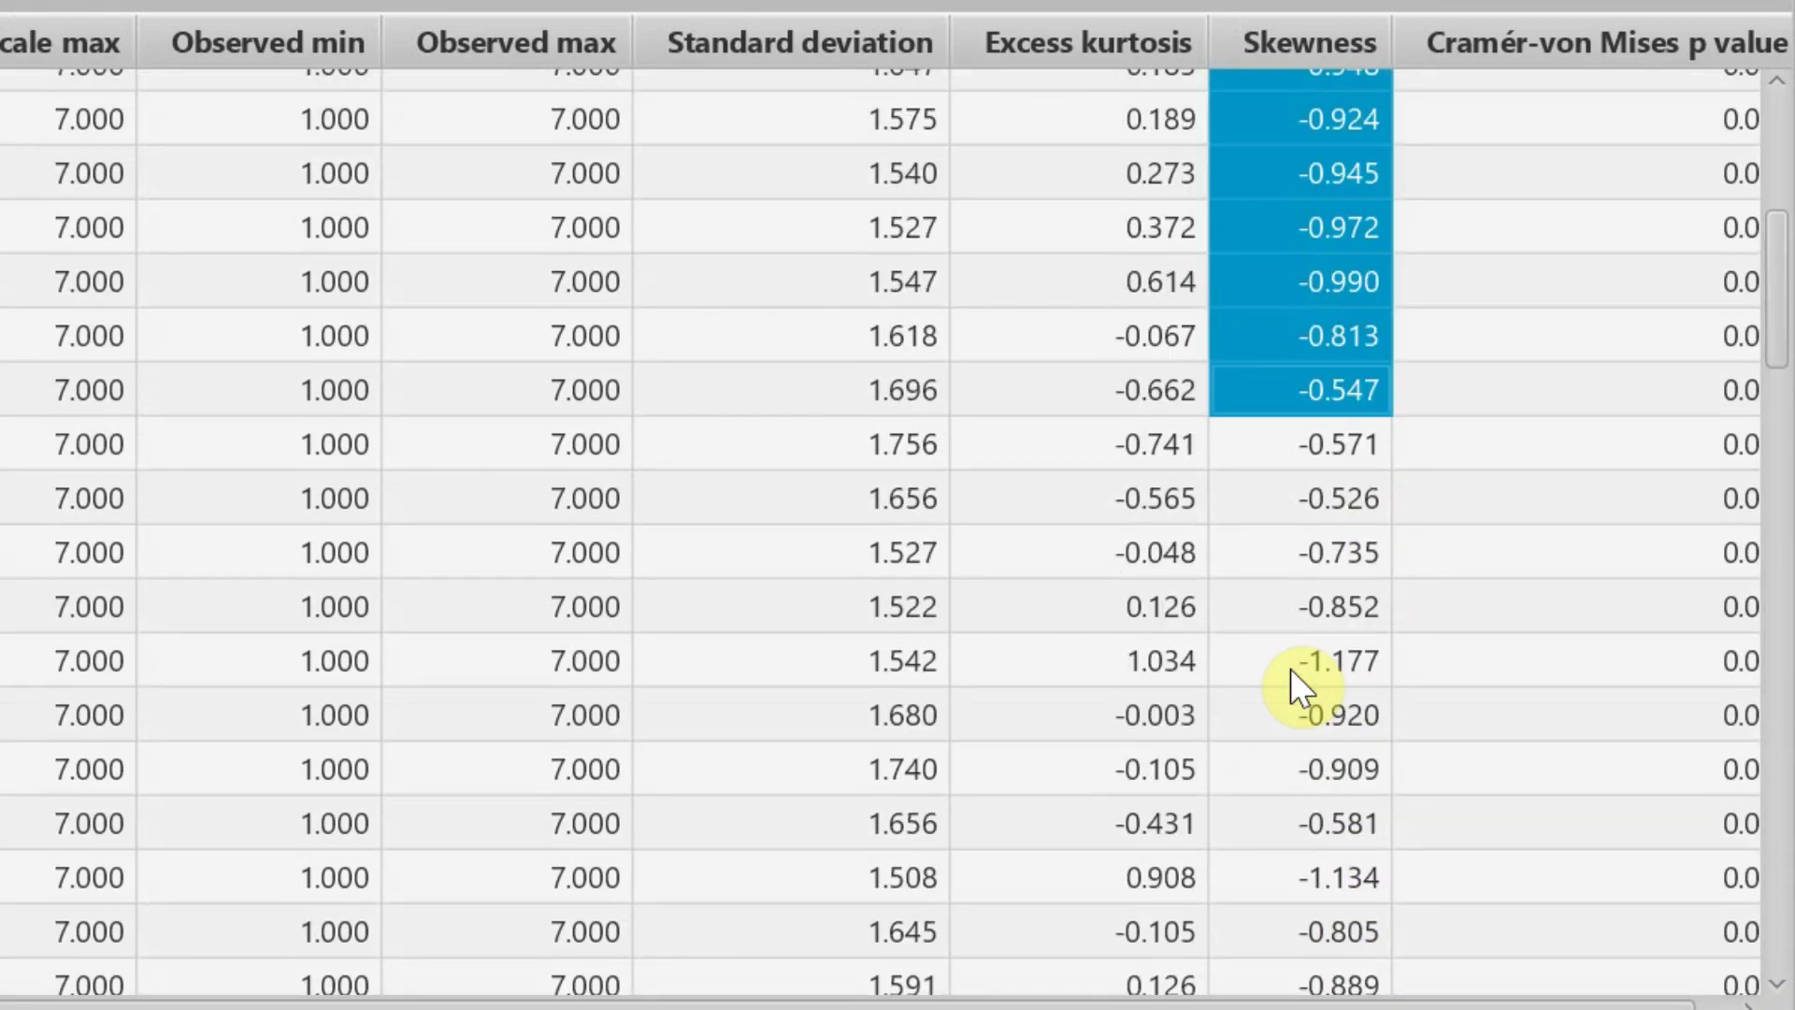
{"action": "scroll", "coordinate": [1295, 682], "scroll_direction": "up", "scroll_amount": 4}
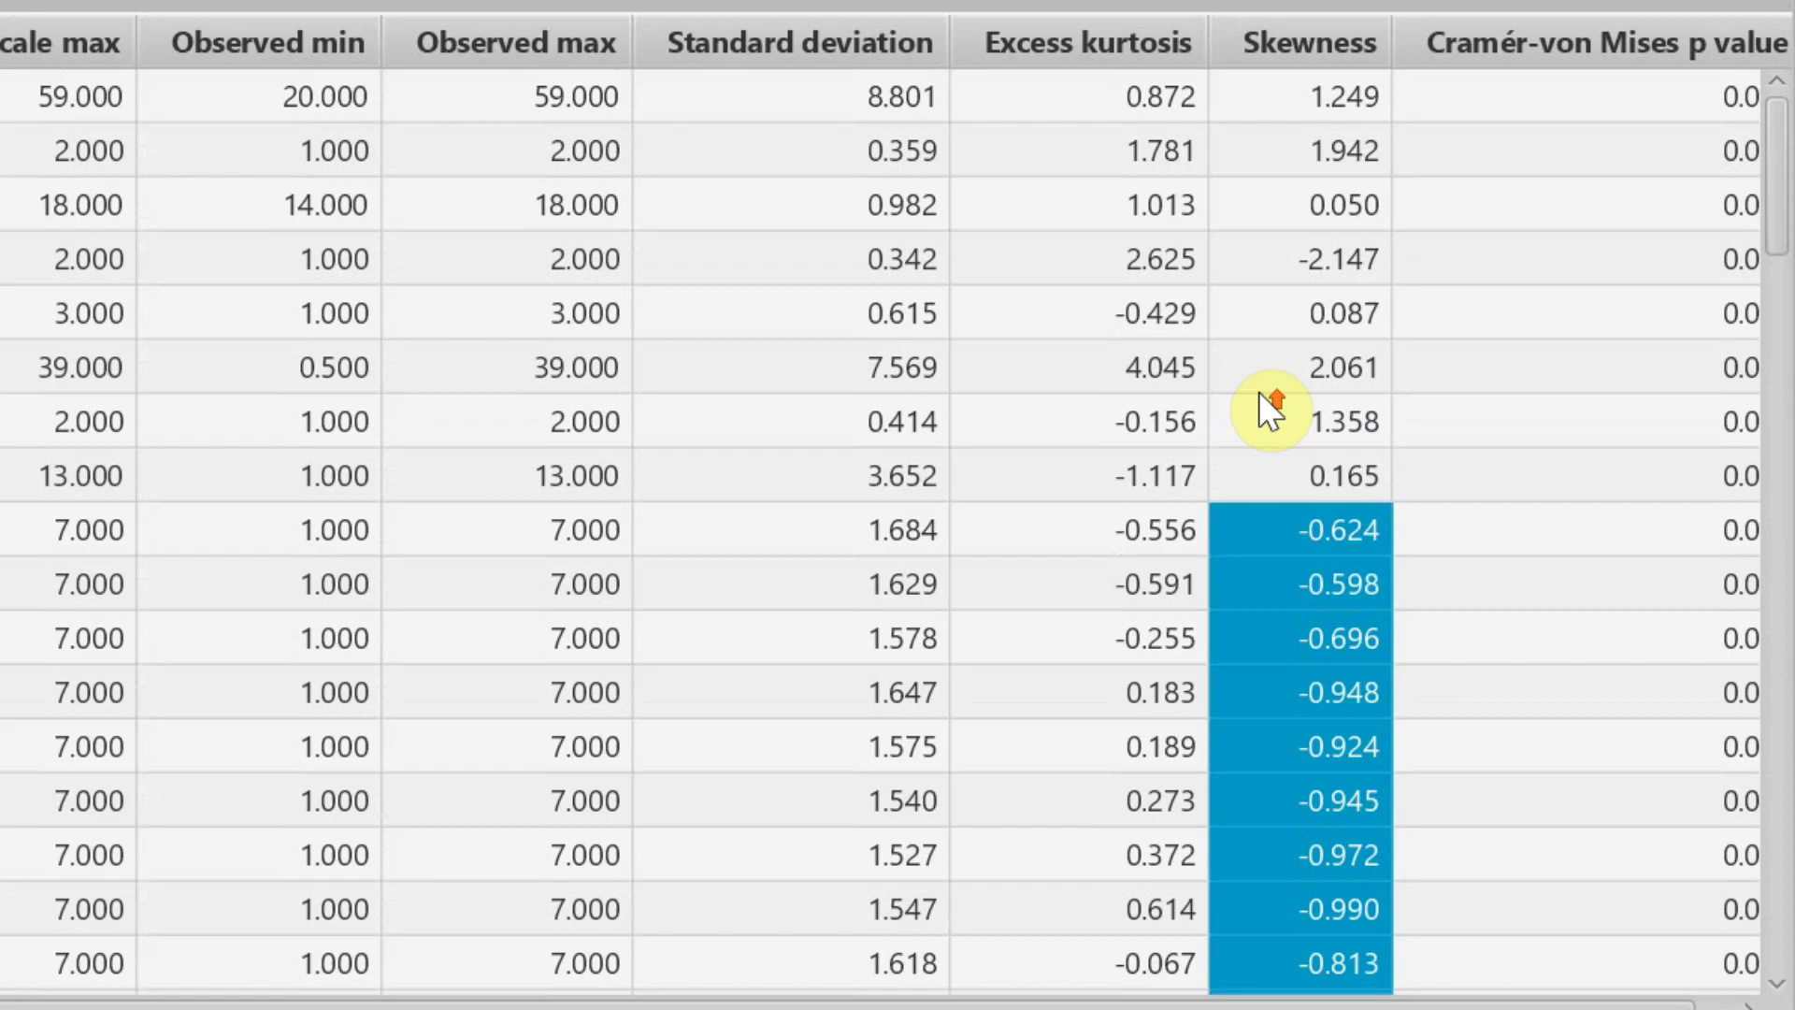
Step through the Excess kurtosis values from OL1 down to REL3
{"action": "left_click", "coordinate": [1160, 529]}
{"action": "key", "text": "Down"}
{"action": "key", "text": "Down"}
{"action": "key", "text": "Down"}
{"action": "key", "text": "Down"}
{"action": "key", "text": "Down"}
{"action": "key", "text": "Down"}
{"action": "key", "text": "Down"}
{"action": "key", "text": "Down"}
{"action": "key", "text": "Down"}
{"action": "key", "text": "Down"}
{"action": "key", "text": "Down"}
{"action": "key", "text": "Down"}
{"action": "key", "text": "Down"}
{"action": "key", "text": "Down"}
{"action": "key", "text": "Down"}
{"action": "key", "text": "Down"}
{"action": "key", "text": "Down"}
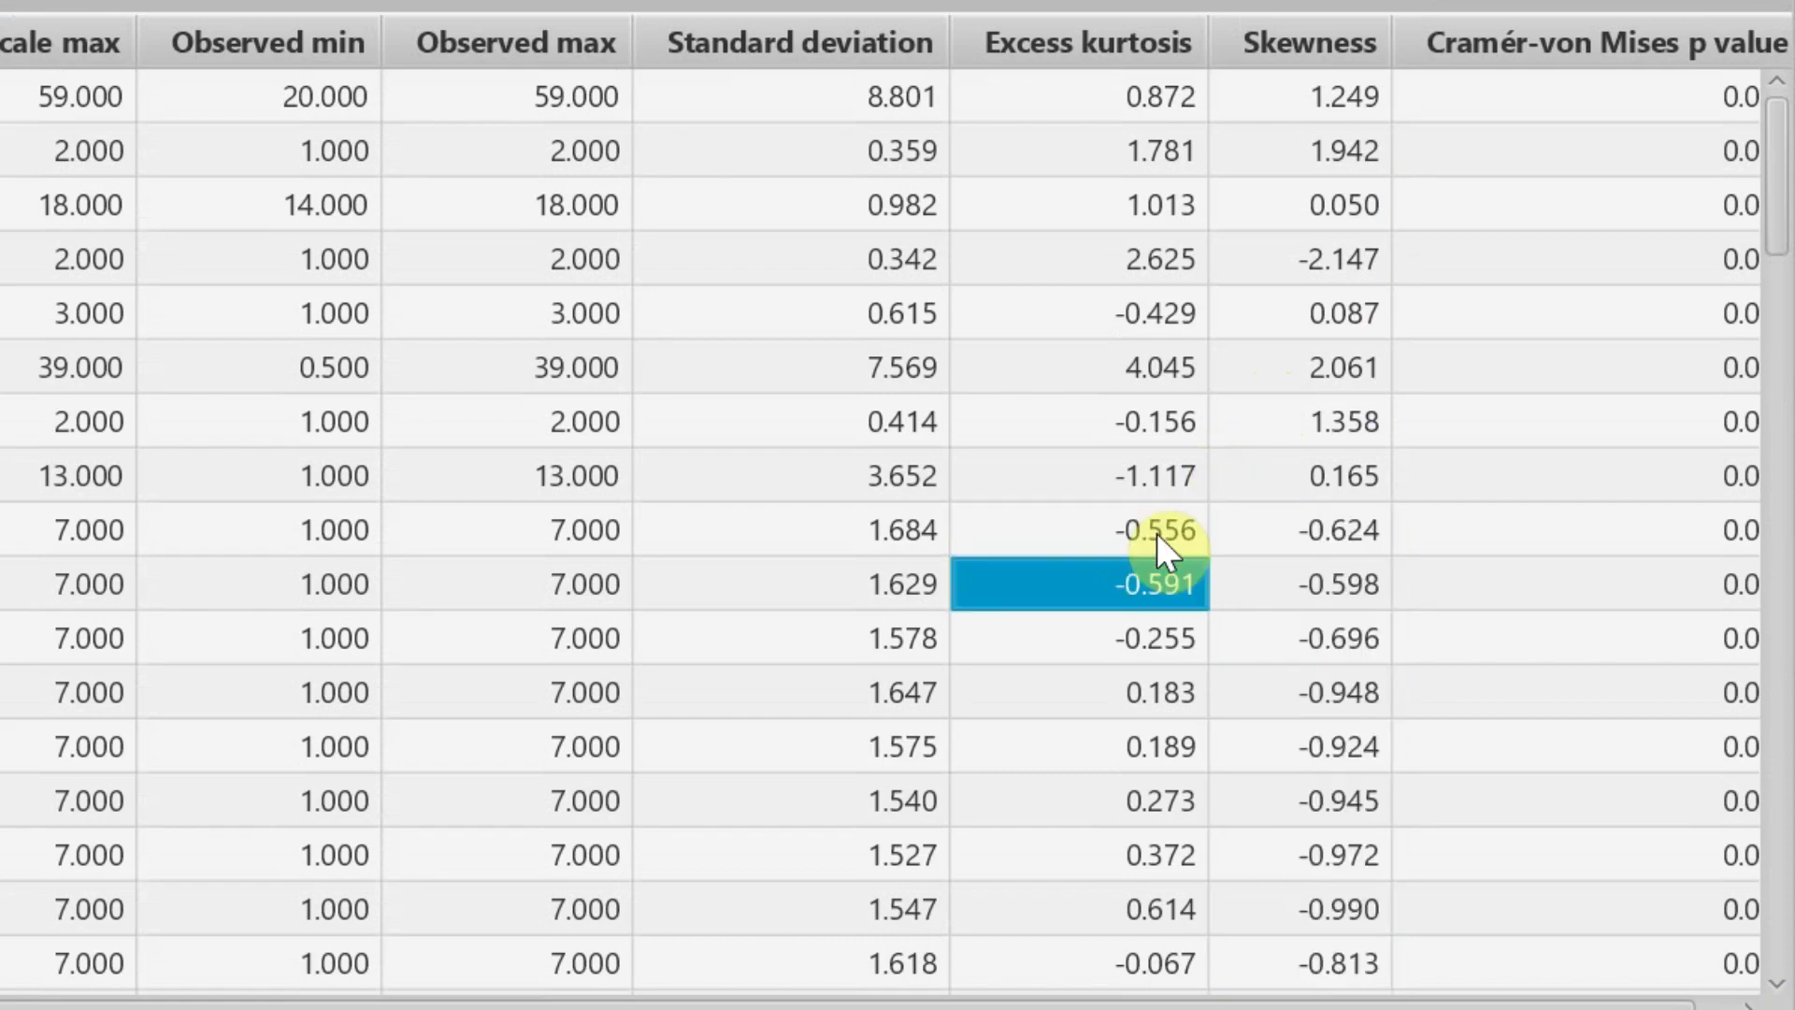
{"action": "key", "text": "Down"}
{"action": "key", "text": "Down"}
{"action": "key", "text": "Down"}
{"action": "key", "text": "Down"}
{"action": "key", "text": "Down"}
{"action": "key", "text": "Down"}
{"action": "key", "text": "Down"}
{"action": "key", "text": "Down"}
{"action": "key", "text": "Down"}
{"action": "key", "text": "Down"}
{"action": "key", "text": "Down"}
{"action": "key", "text": "Down"}
{"action": "key", "text": "Down"}
{"action": "key", "text": "Down"}
{"action": "key", "text": "Down"}
{"action": "key", "text": "Down"}
{"action": "key", "text": "Down"}
{"action": "key", "text": "Down"}
{"action": "key", "text": "Down"}
{"action": "key", "text": "Down"}
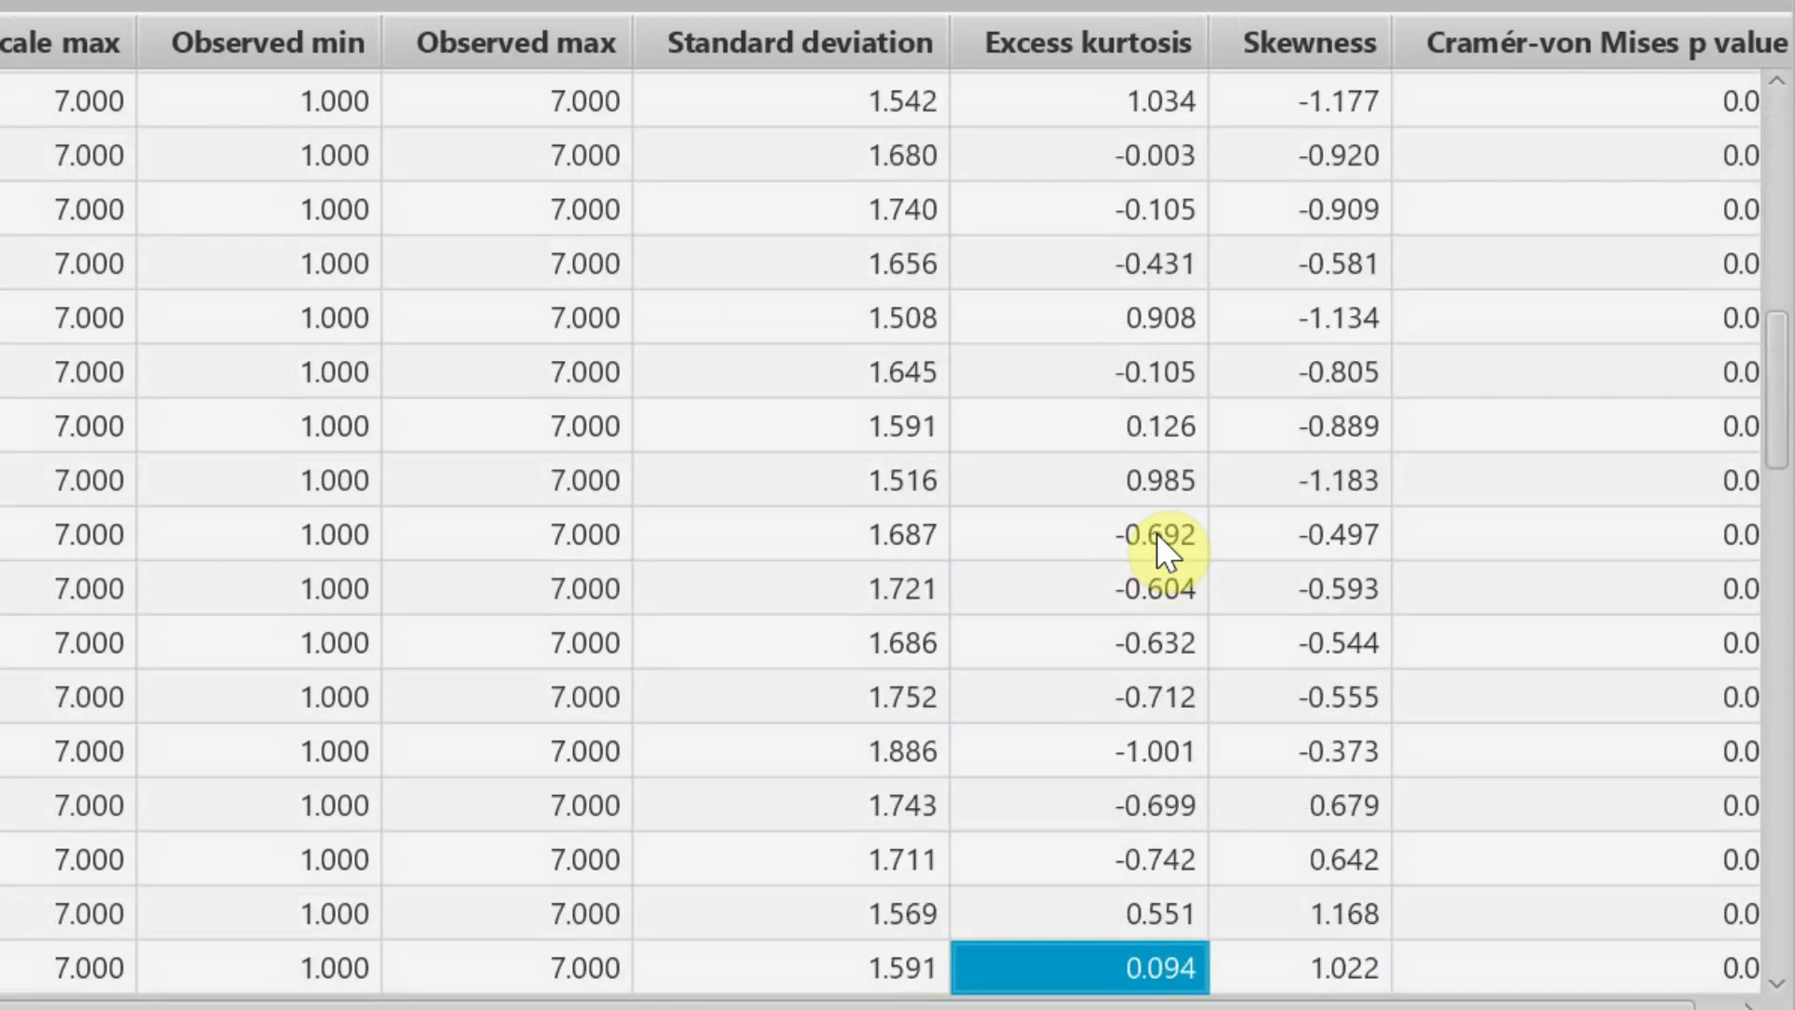
{"action": "key", "text": "Down"}
{"action": "key", "text": "Down"}
{"action": "key", "text": "Down"}
{"action": "key", "text": "Down"}
{"action": "key", "text": "Down"}
{"action": "key", "text": "Down"}
{"action": "key", "text": "Down"}
{"action": "key", "text": "Down"}
{"action": "key", "text": "Down"}
{"action": "key", "text": "Down"}
{"action": "key", "text": "Down"}
{"action": "key", "text": "Down"}
{"action": "key", "text": "Down"}
{"action": "key", "text": "Down"}
{"action": "key", "text": "Down"}
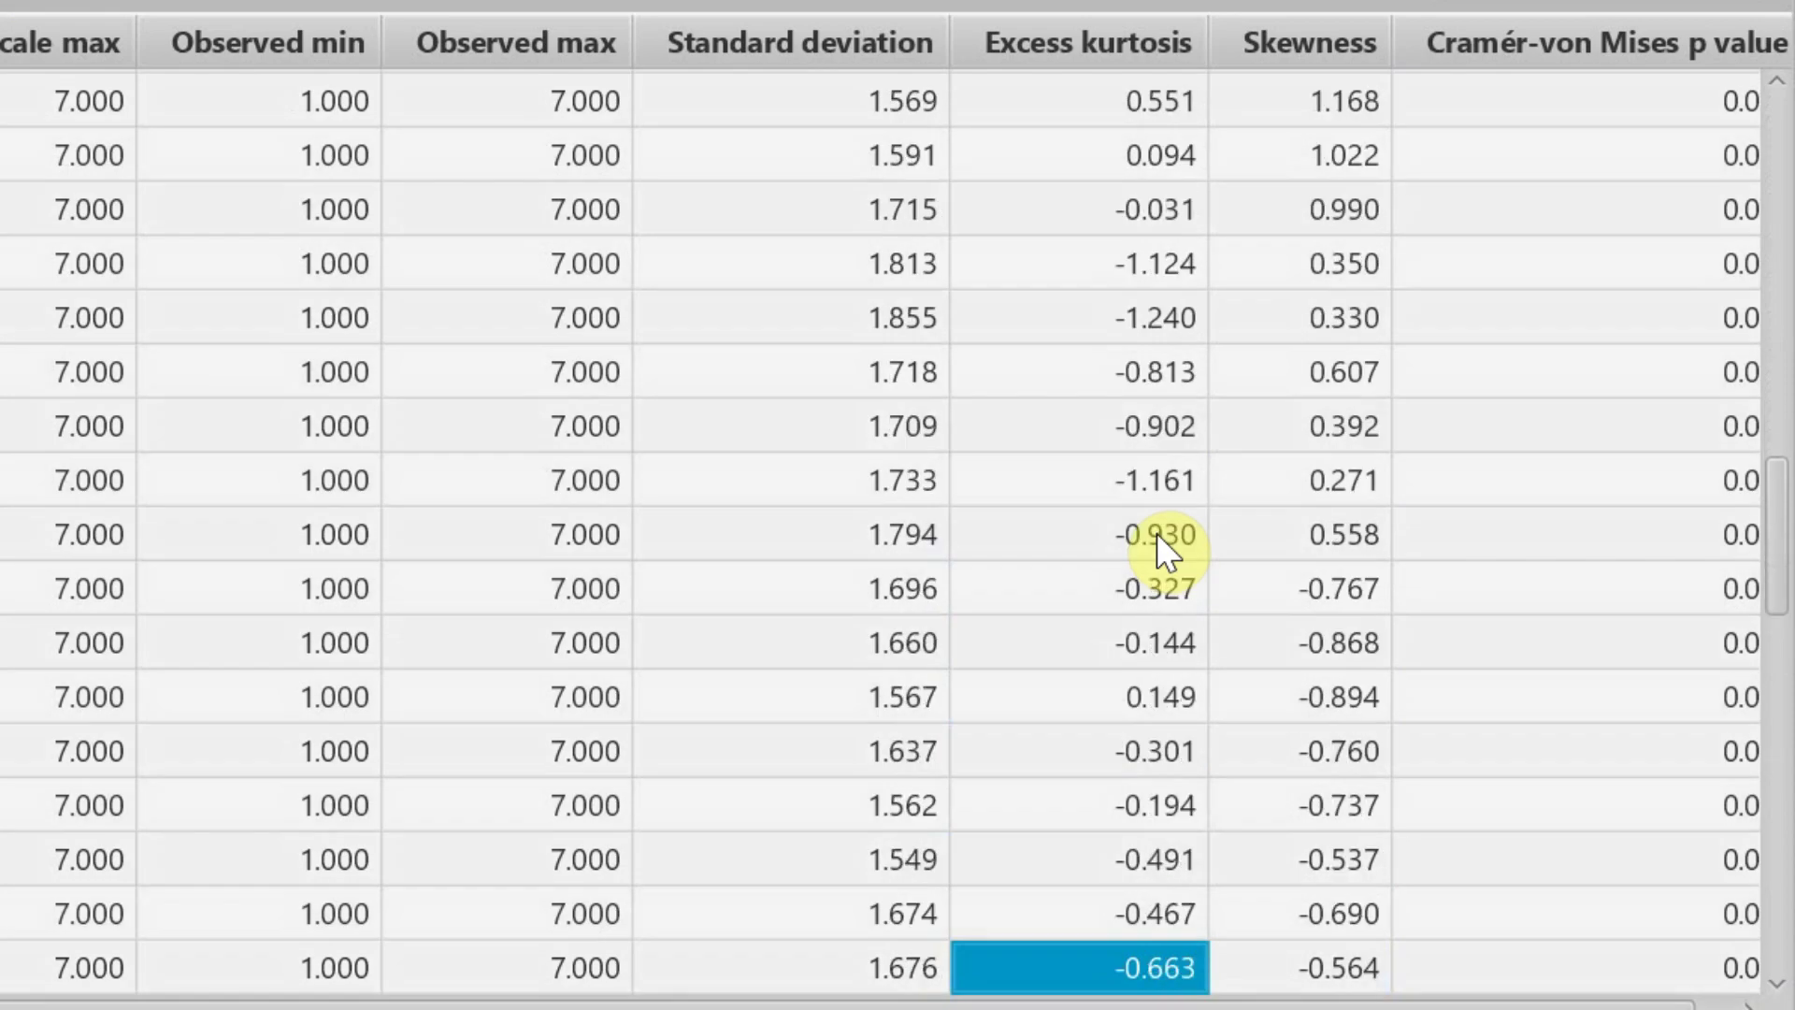